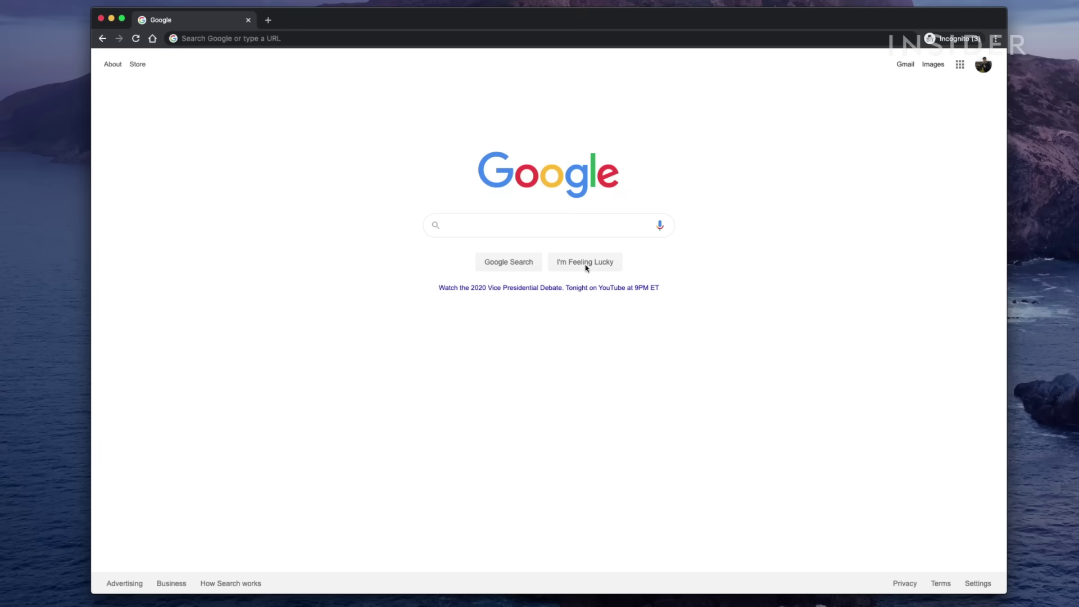
- Load discord.com in Google Chrome's address bar
{"action": "left_click", "coordinate": [247, 40]}
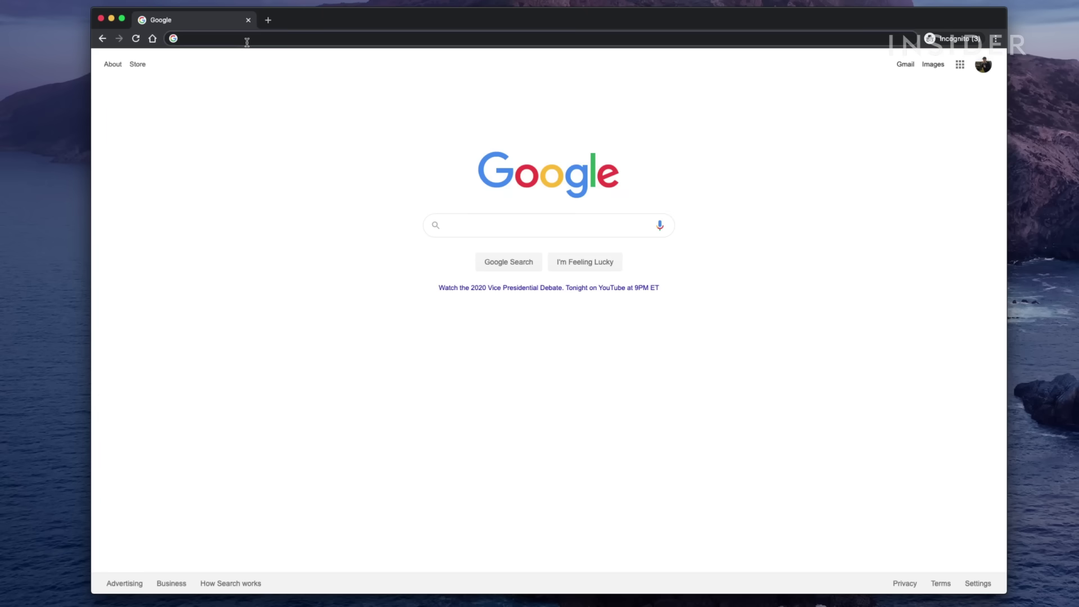
{"action": "type", "text": "discord.co"}
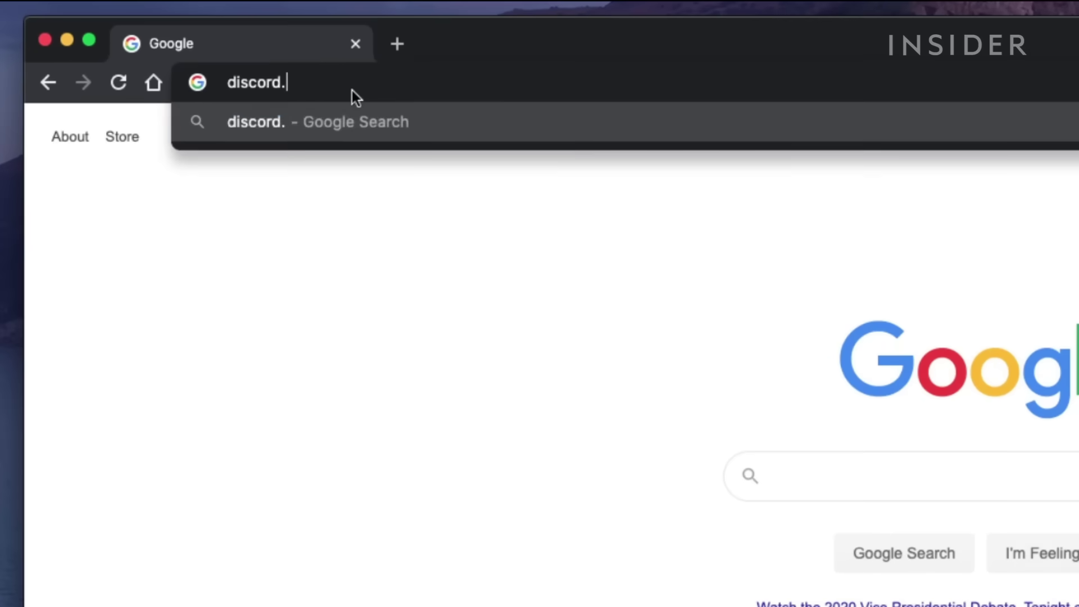
{"action": "type", "text": "m"}
{"action": "key", "text": "Return"}
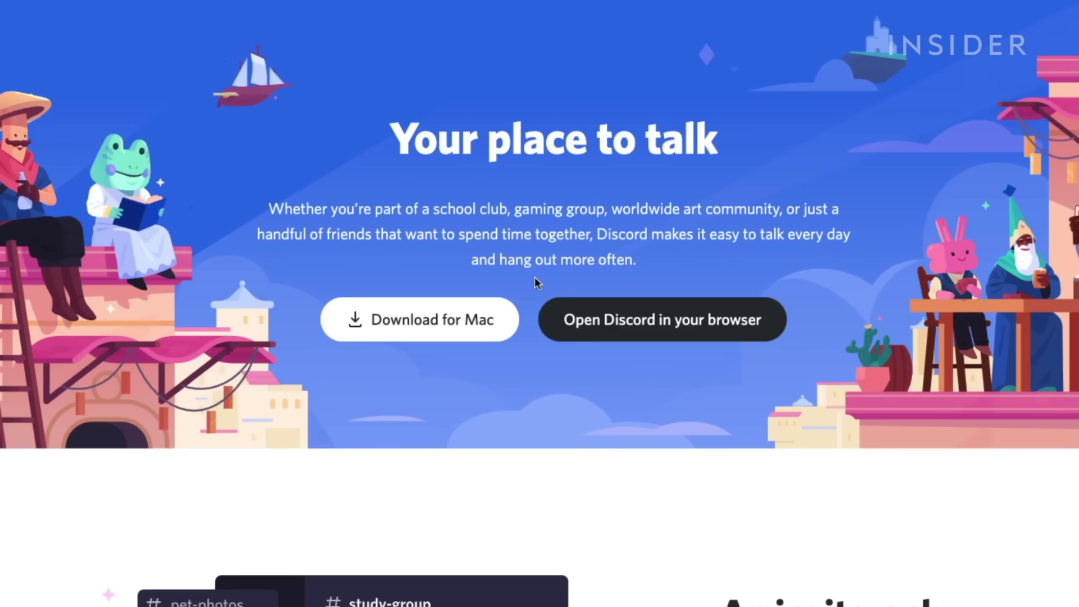
- Download Discord.dmg for Mac, then start a browser session under a new username
{"action": "left_click", "coordinate": [464, 321]}
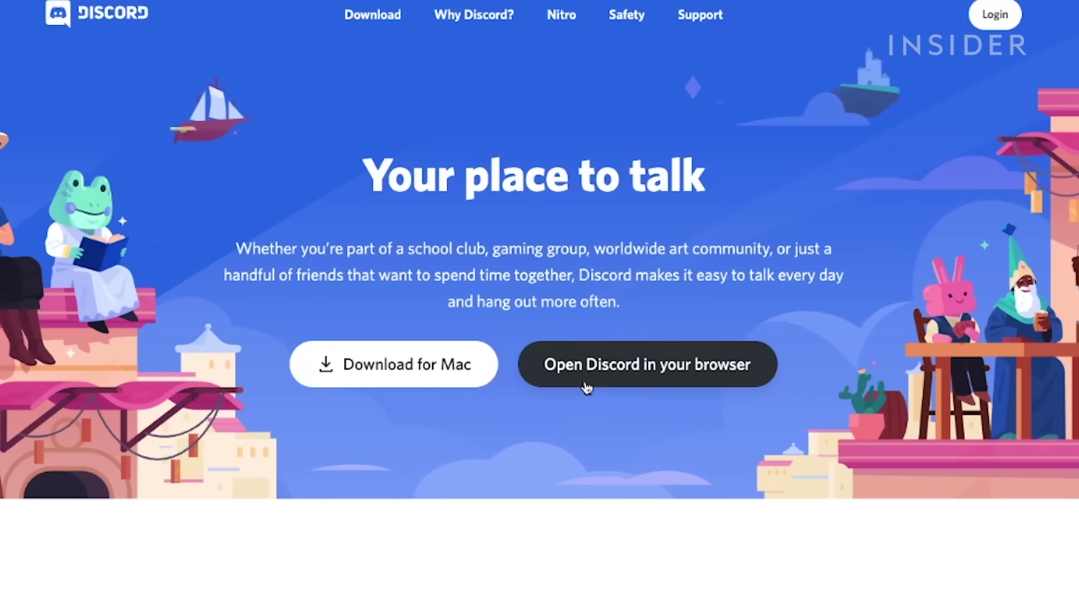
{"action": "left_click", "coordinate": [586, 388]}
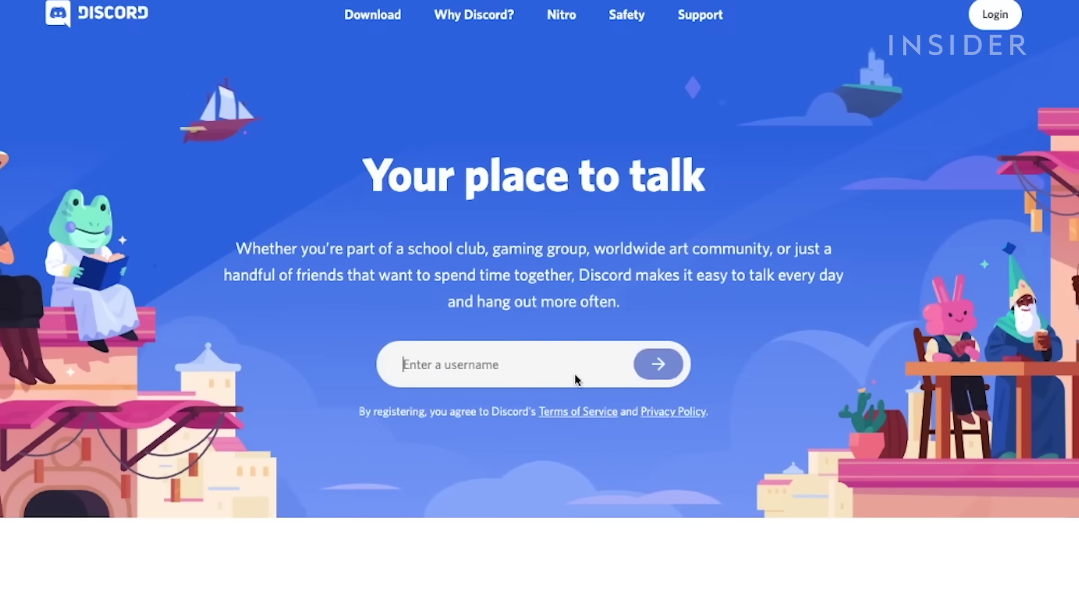
{"action": "type", "text": "InsiderHowTo"}
{"action": "key", "text": "Return"}
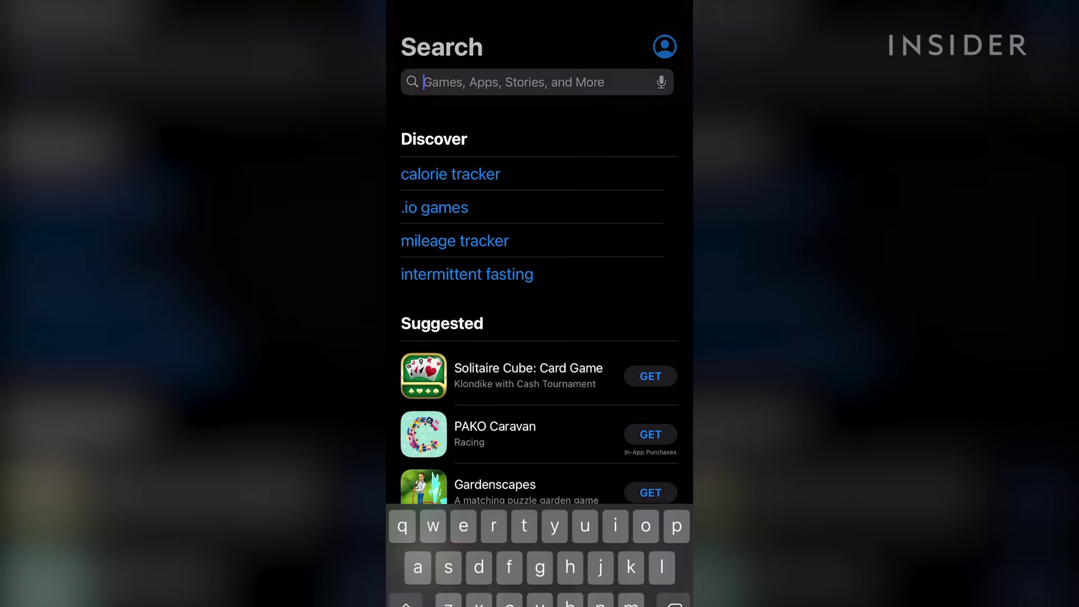
- Search the iPhone App Store for Discord and download the app
{"action": "type", "text": "dis"}
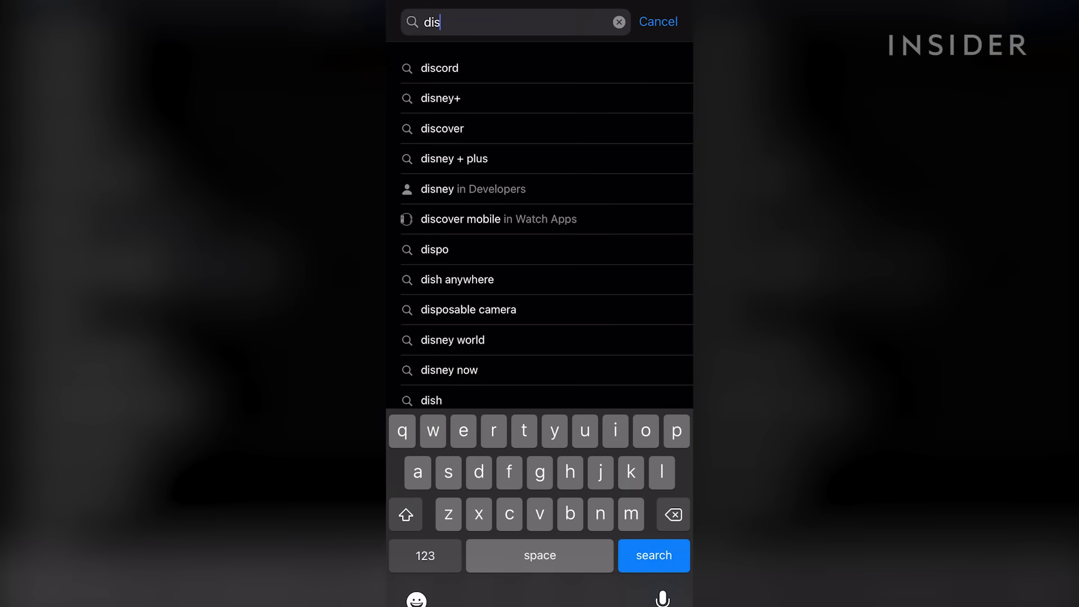
{"action": "left_click", "coordinate": [439, 68]}
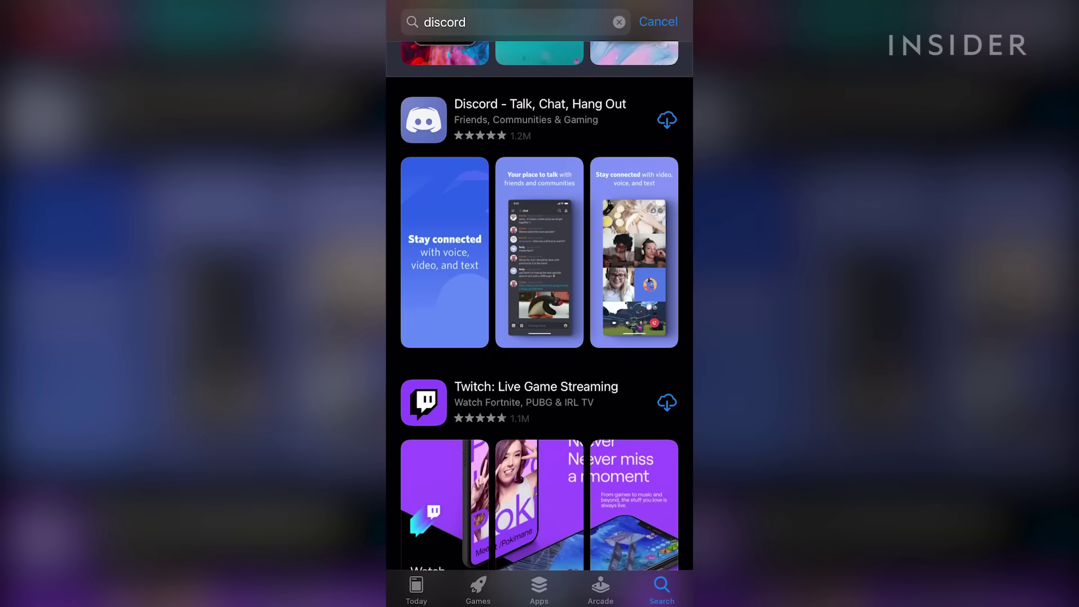
{"action": "left_click", "coordinate": [522, 113]}
{"action": "left_click", "coordinate": [511, 112]}
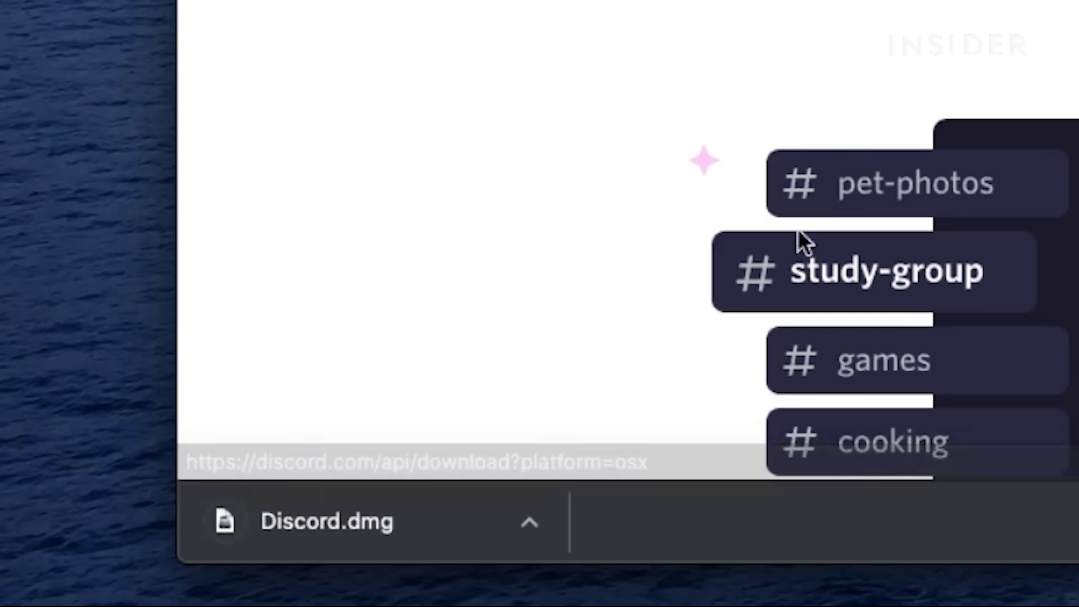
- Install Discord from Discord.dmg into Applications and launch it via right-click Open
{"action": "left_click", "coordinate": [155, 585]}
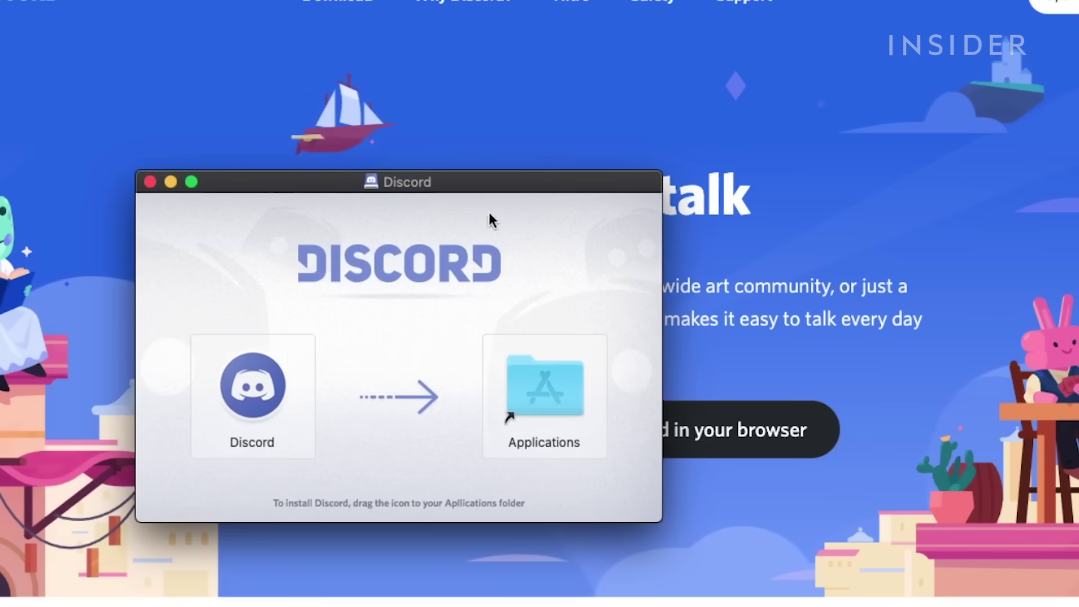
{"action": "left_click", "coordinate": [254, 399]}
{"action": "left_click_drag", "start_coordinate": [254, 399], "coordinate": [531, 380]}
{"action": "left_click", "coordinate": [532, 380]}
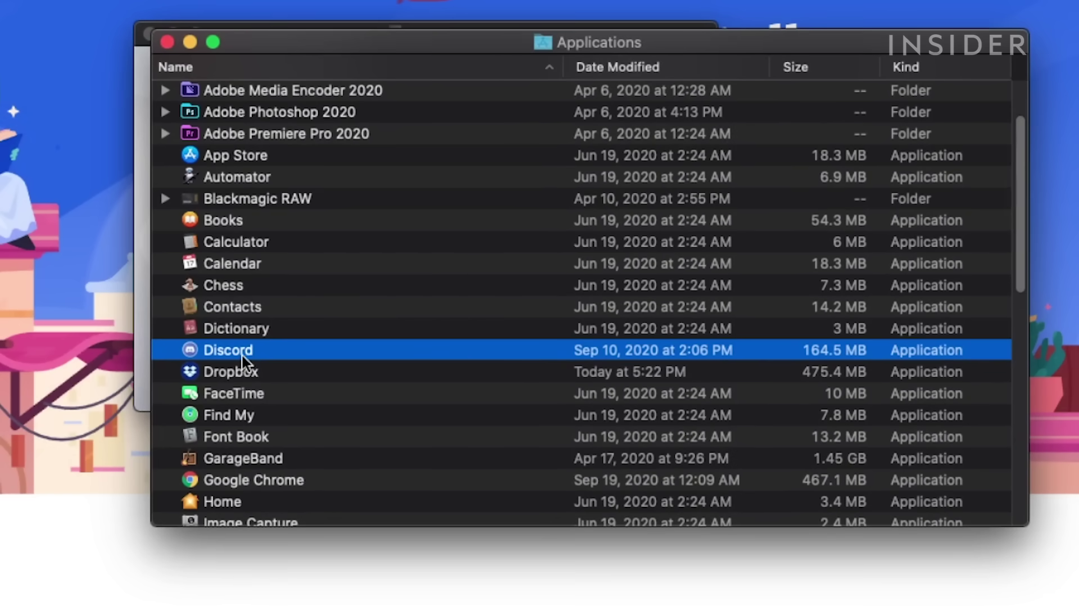
{"action": "right_click", "coordinate": [242, 356]}
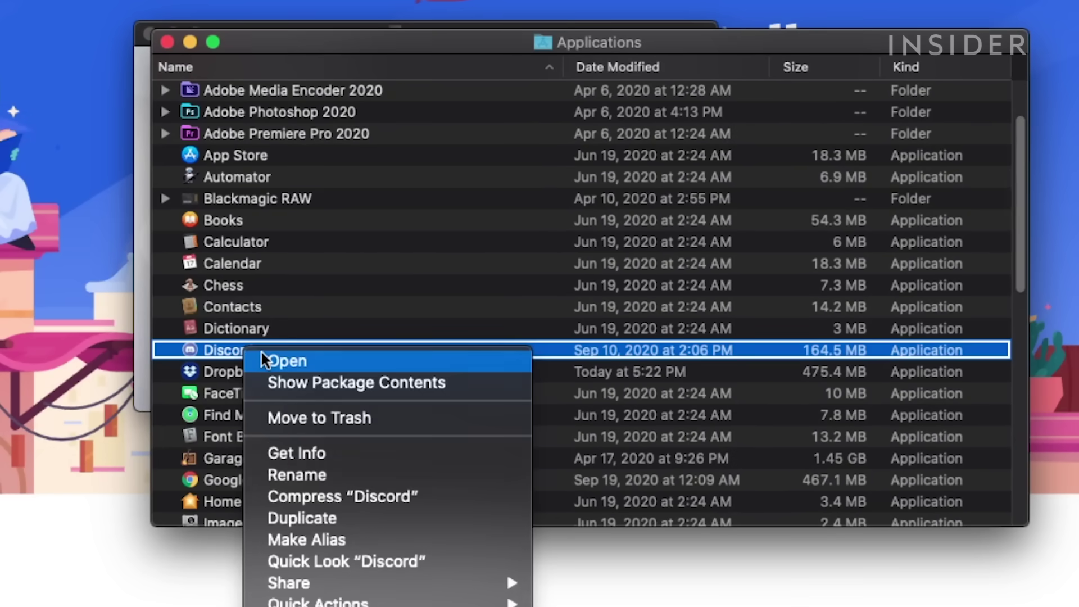
{"action": "left_click", "coordinate": [261, 353]}
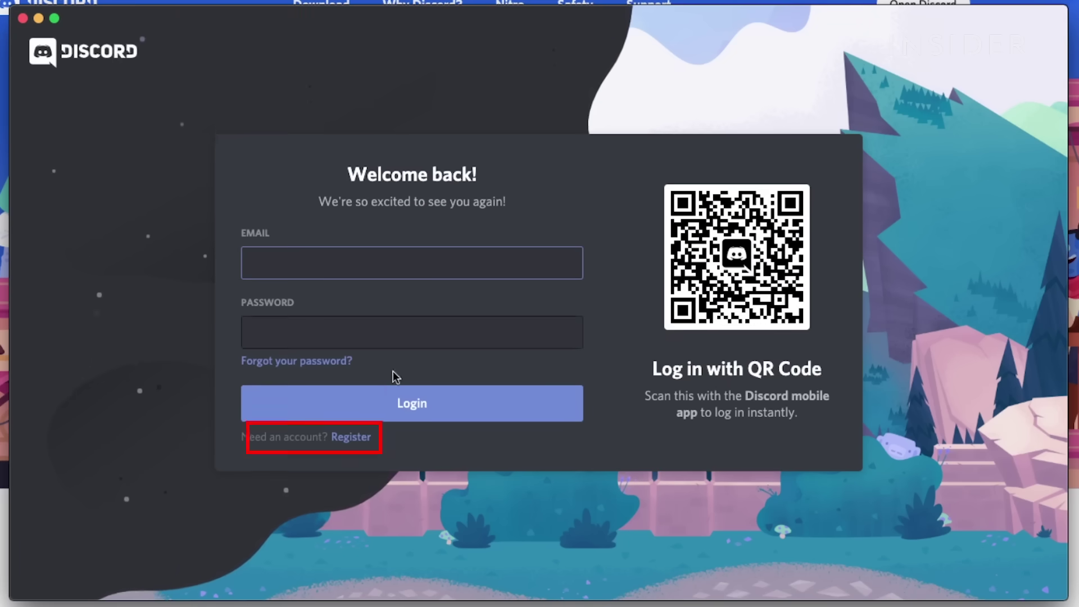
- Register a new account, dismiss the server tip, and start adding a server
{"action": "left_click", "coordinate": [350, 443]}
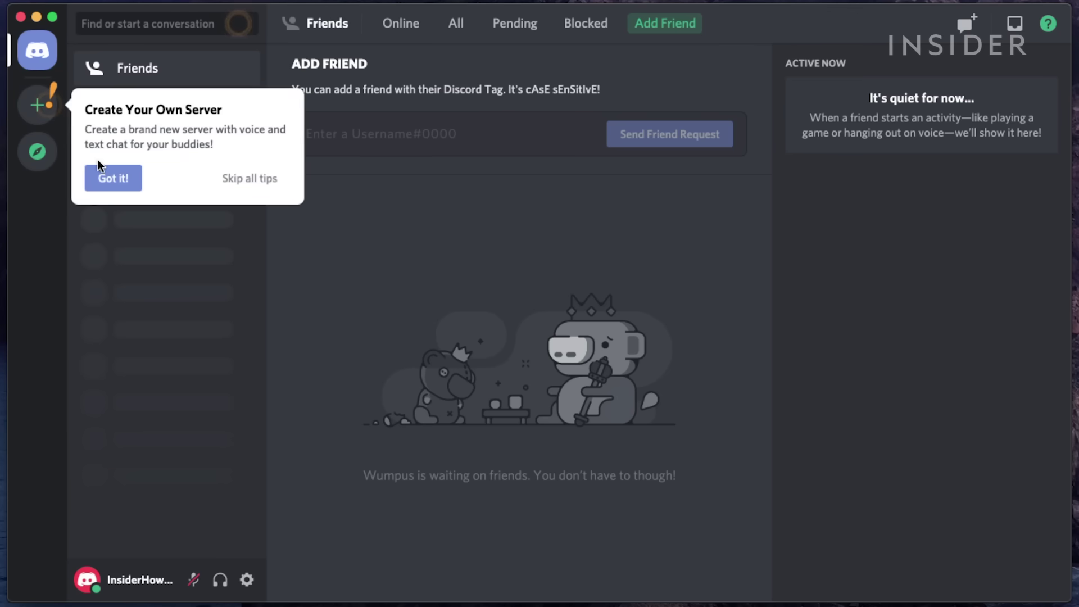
{"action": "left_click", "coordinate": [115, 179]}
{"action": "left_click", "coordinate": [45, 104]}
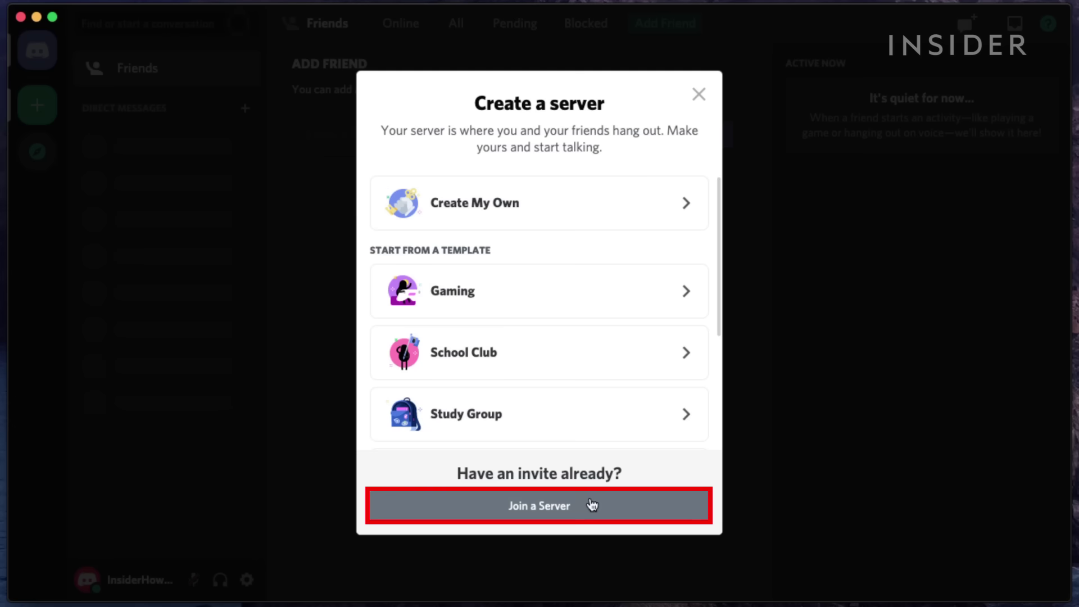
- Create a 'For me and my friends' server from scratch, keeping the default name
{"action": "left_click", "coordinate": [556, 222]}
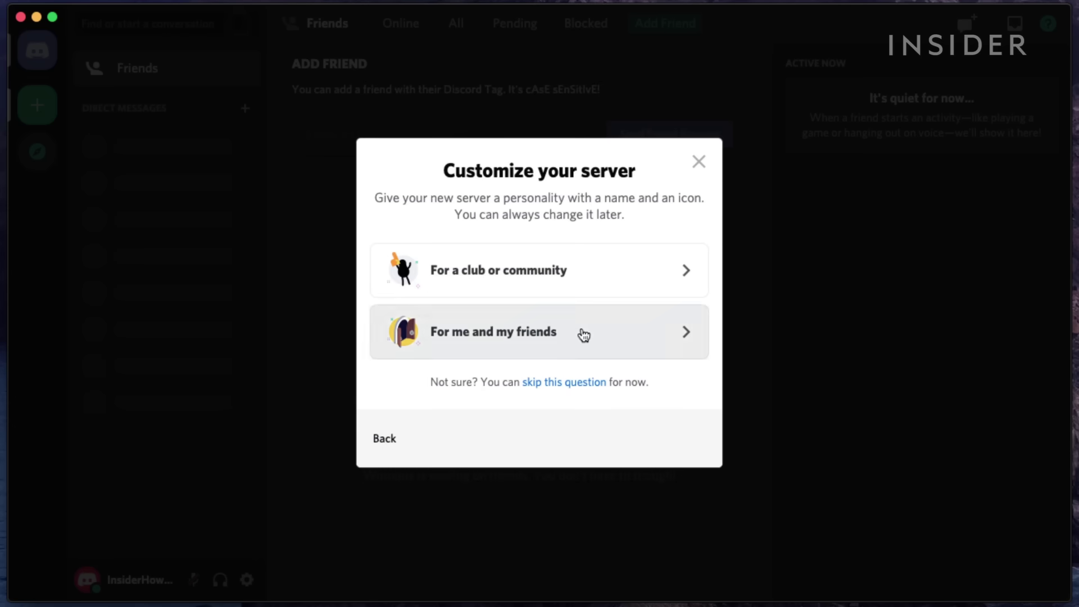
{"action": "left_click", "coordinate": [578, 332]}
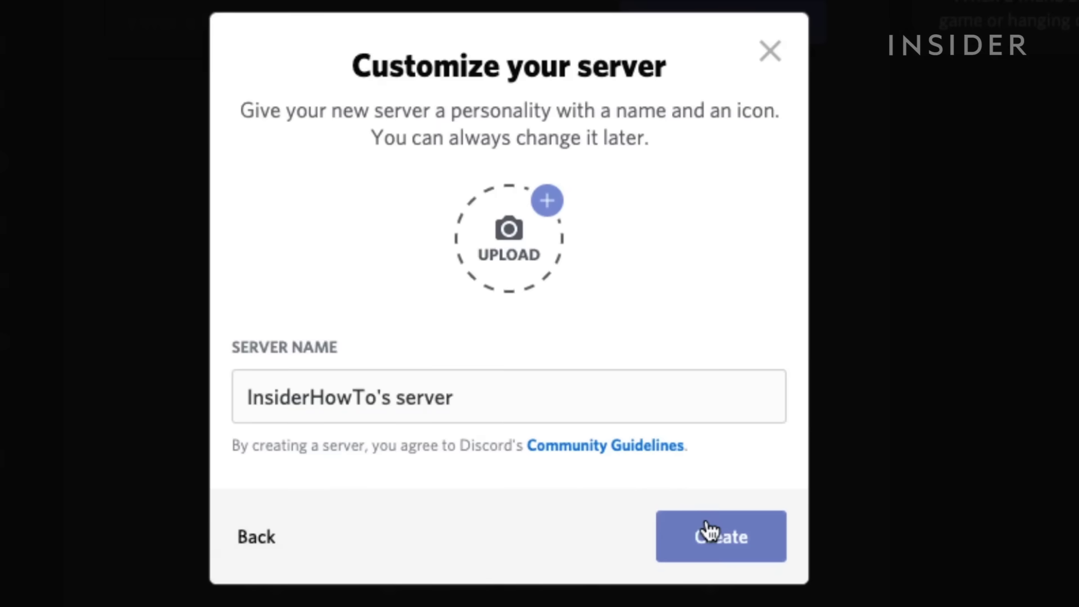
{"action": "left_click", "coordinate": [709, 531]}
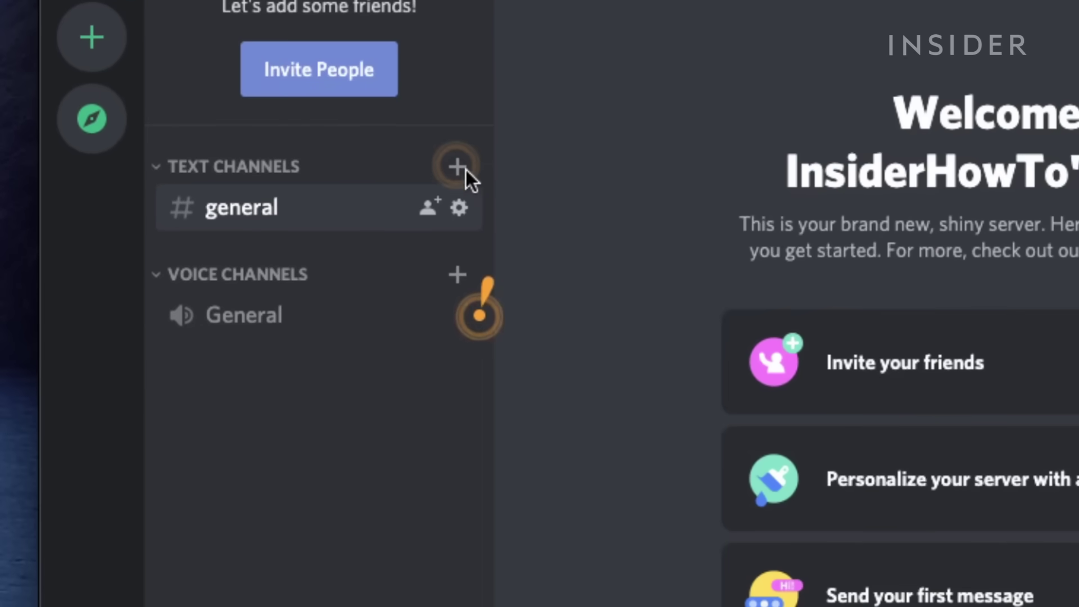
- Dismiss the channels and invite-friends tips, then create an invite link for #general
{"action": "left_click", "coordinate": [295, 213]}
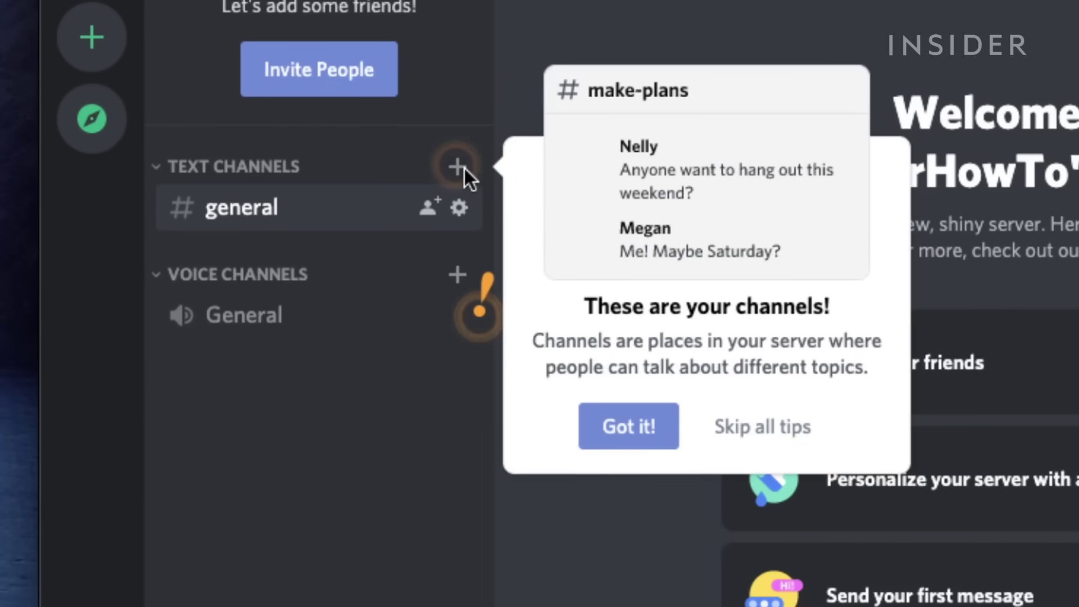
{"action": "left_click", "coordinate": [629, 437]}
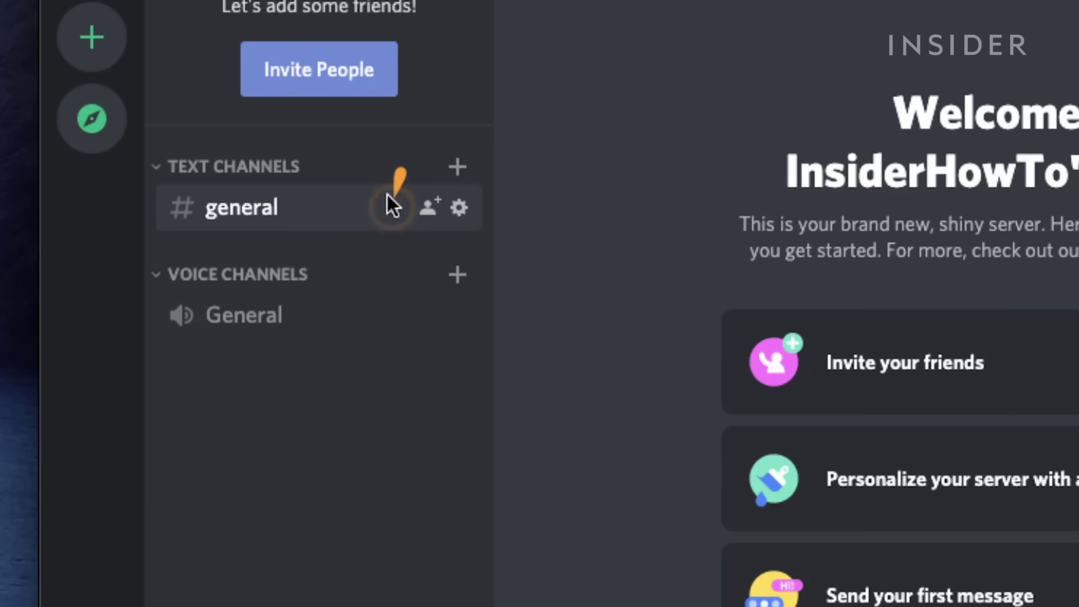
{"action": "left_click", "coordinate": [407, 207]}
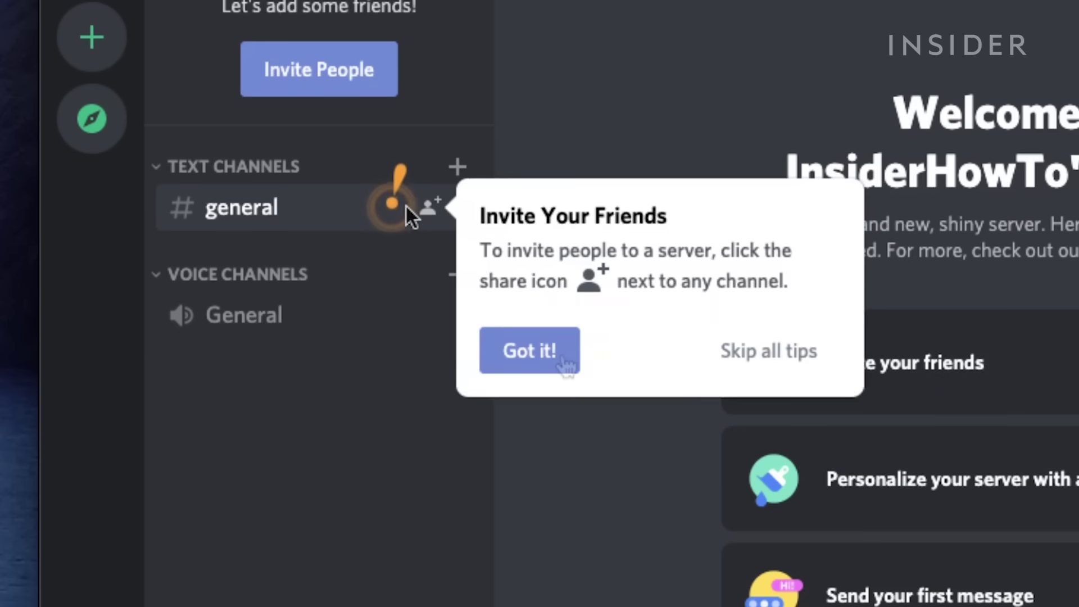
{"action": "left_click", "coordinate": [530, 350]}
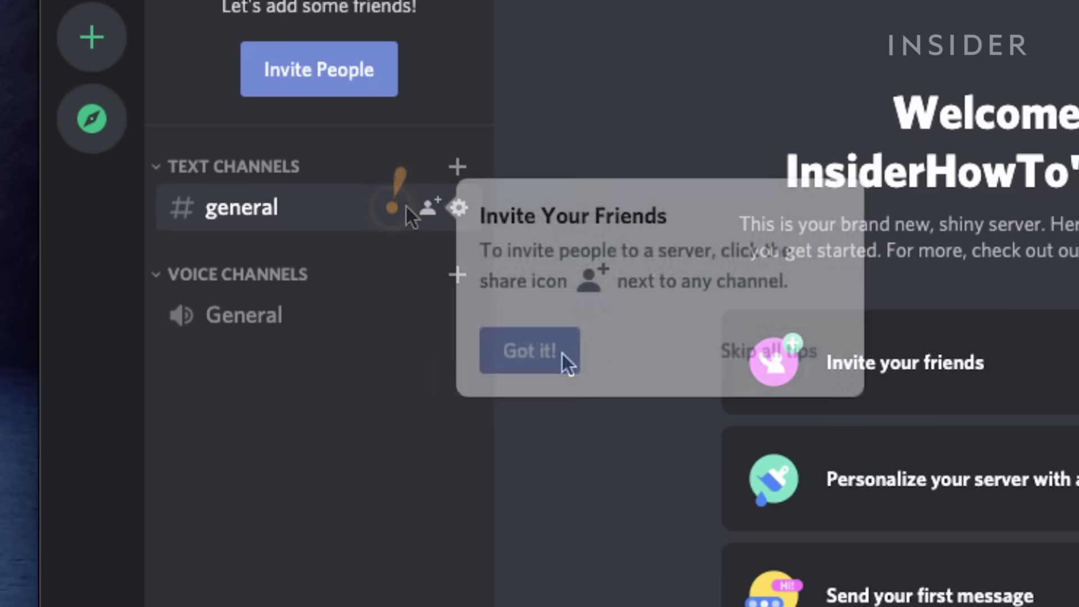
{"action": "left_click", "coordinate": [431, 209]}
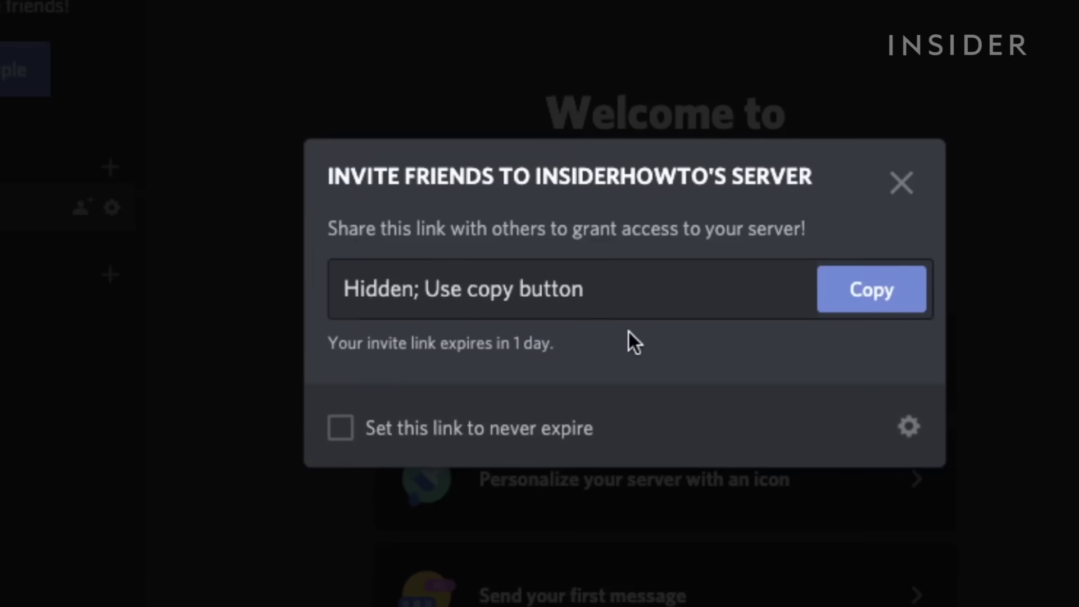
- Select the invite link text and close the invite dialog
{"action": "left_click", "coordinate": [636, 315]}
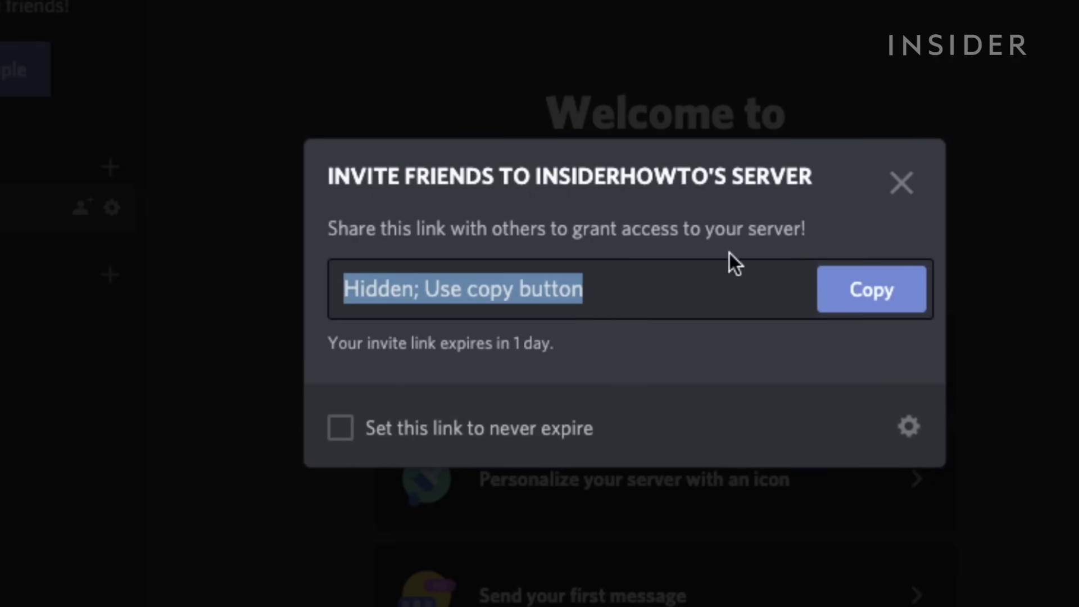
{"action": "left_click", "coordinate": [904, 184]}
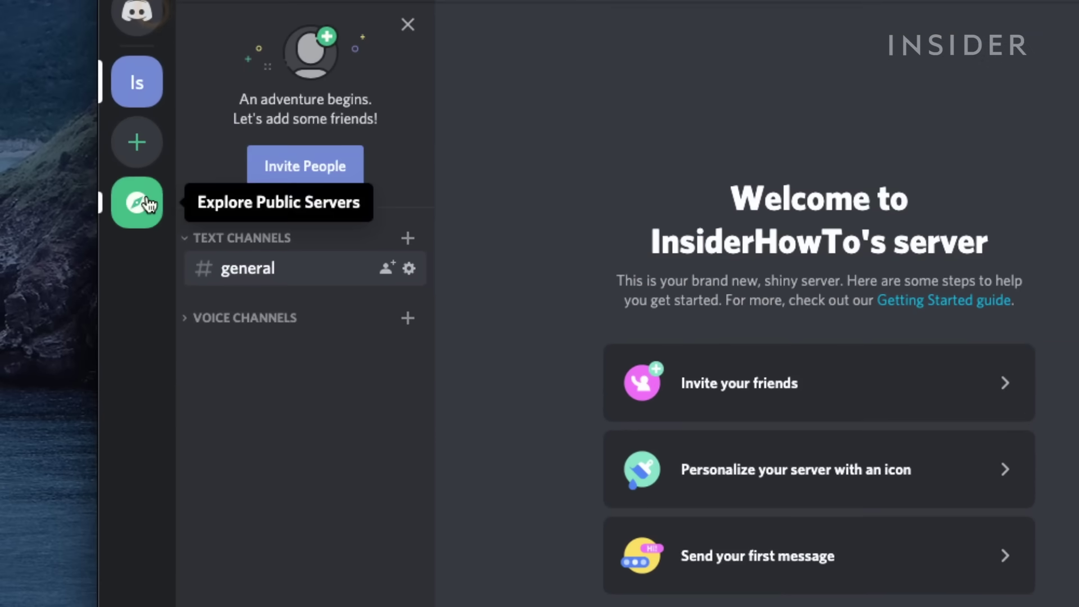
- Search public communities for 'fortnite' and preview the Official Fortnite server
{"action": "left_click", "coordinate": [148, 203]}
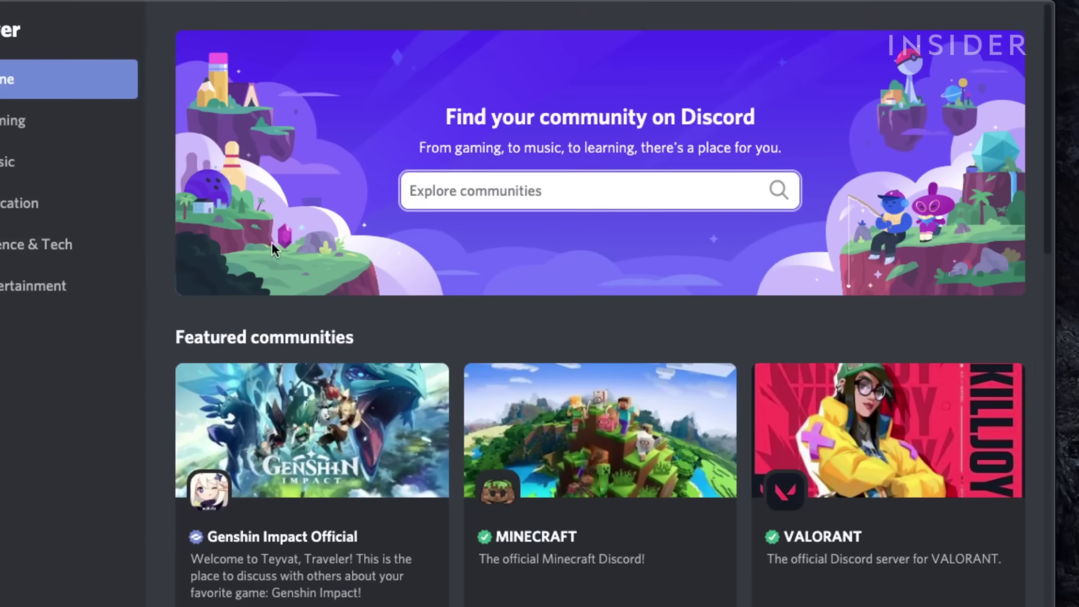
{"action": "left_click", "coordinate": [587, 210]}
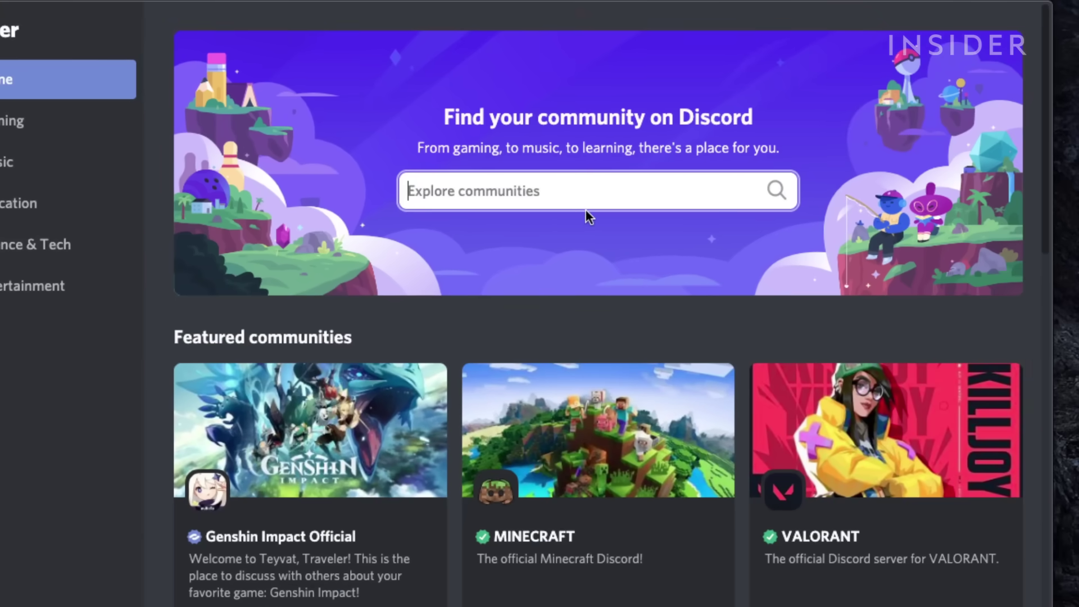
{"action": "type", "text": "fort"}
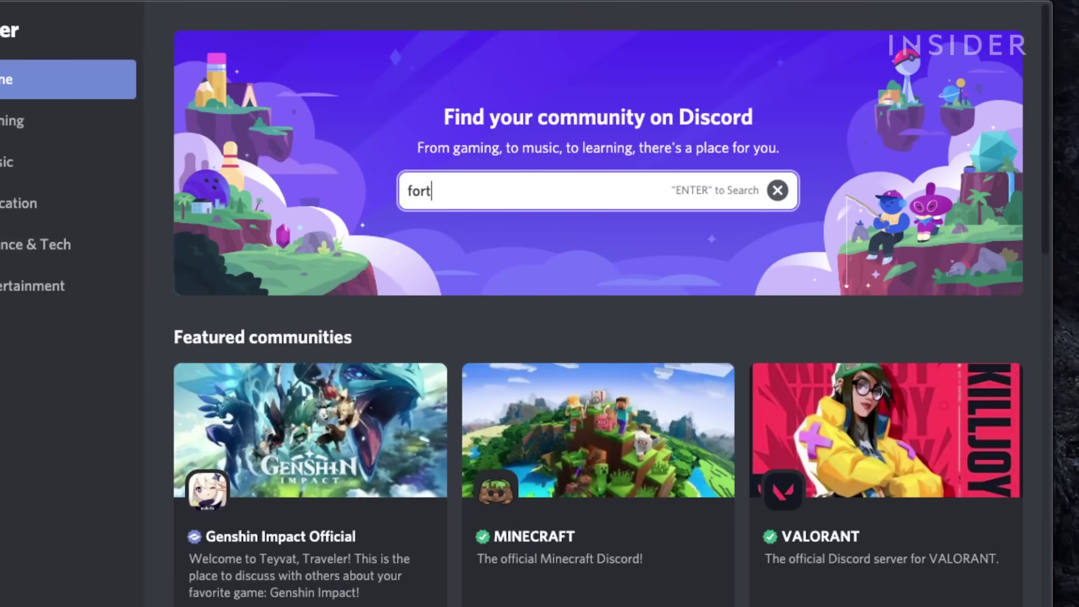
{"action": "key", "text": "Return"}
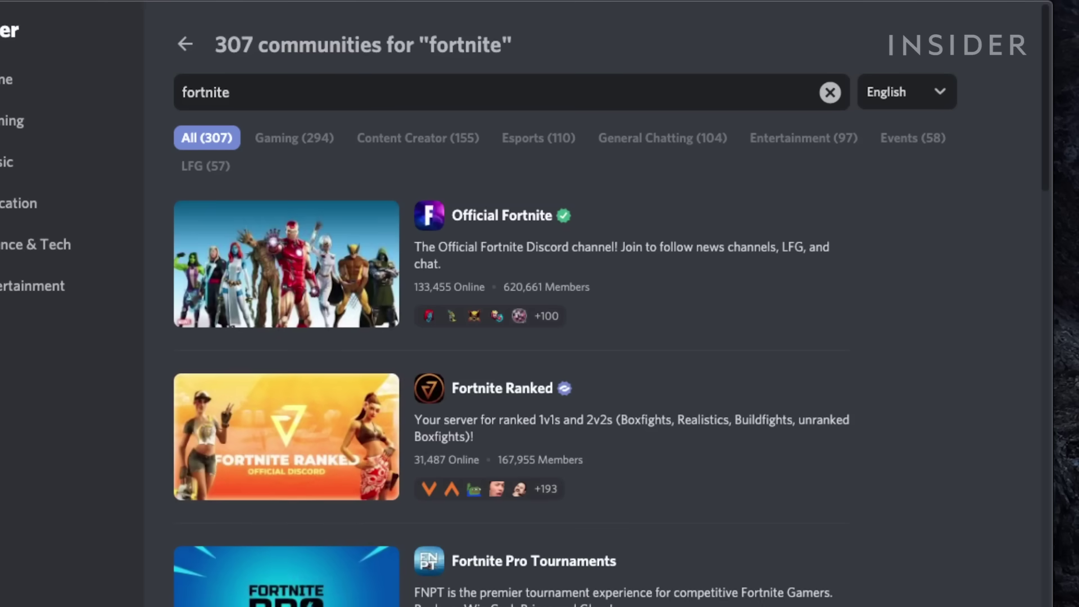
{"action": "left_click", "coordinate": [512, 224]}
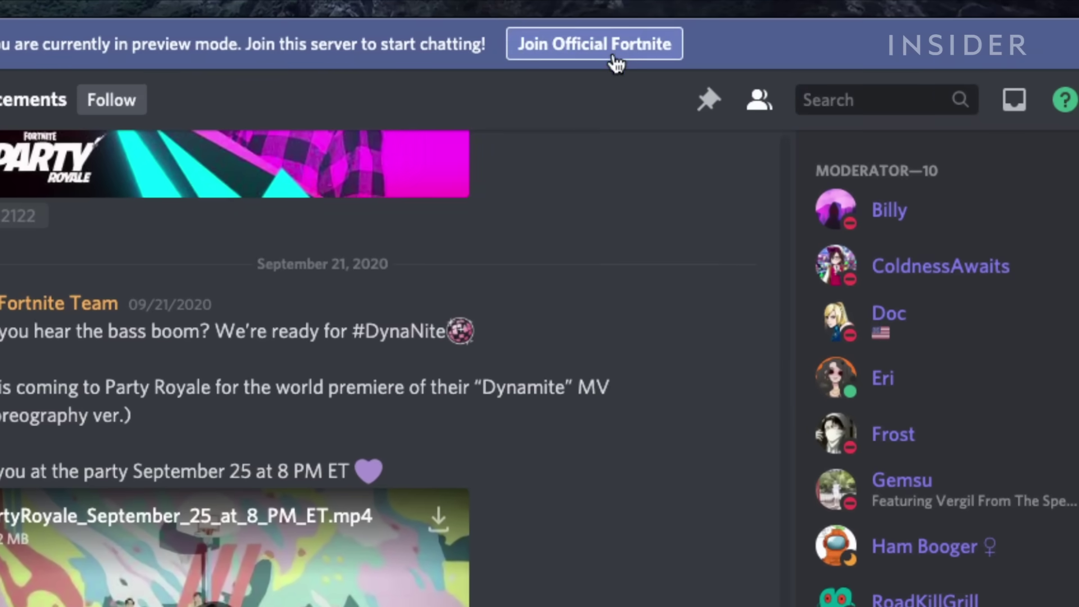
- Join Official Fortnite and dismiss its welcome message with Let's go!
{"action": "left_click", "coordinate": [614, 56]}
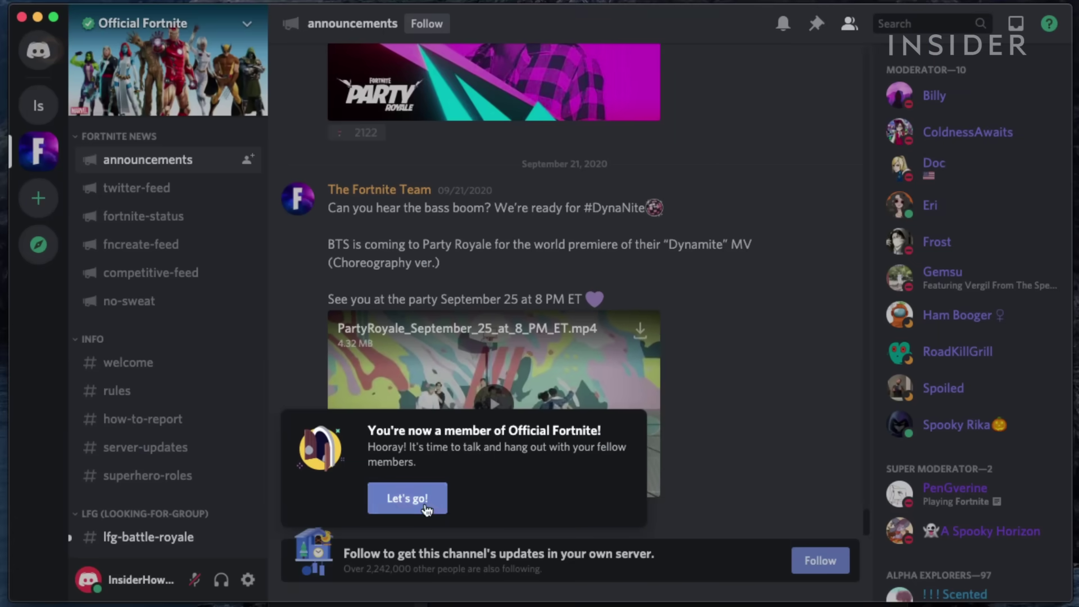
{"action": "left_click", "coordinate": [425, 510]}
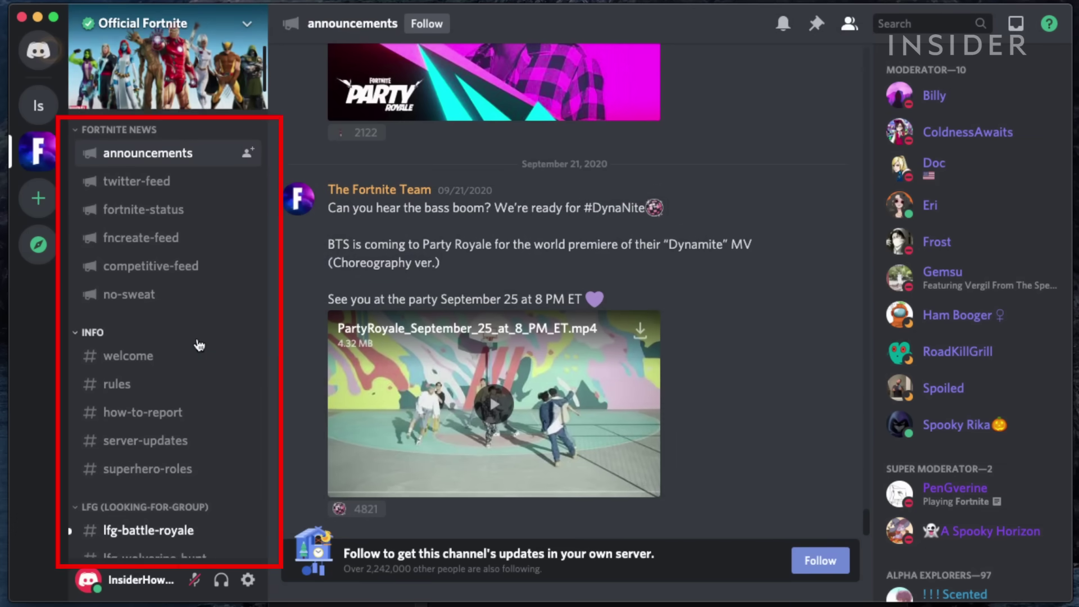
{"action": "scroll", "coordinate": [200, 340], "scroll_direction": "down", "scroll_amount": 5}
{"action": "scroll", "coordinate": [201, 328], "scroll_direction": "down", "scroll_amount": 15}
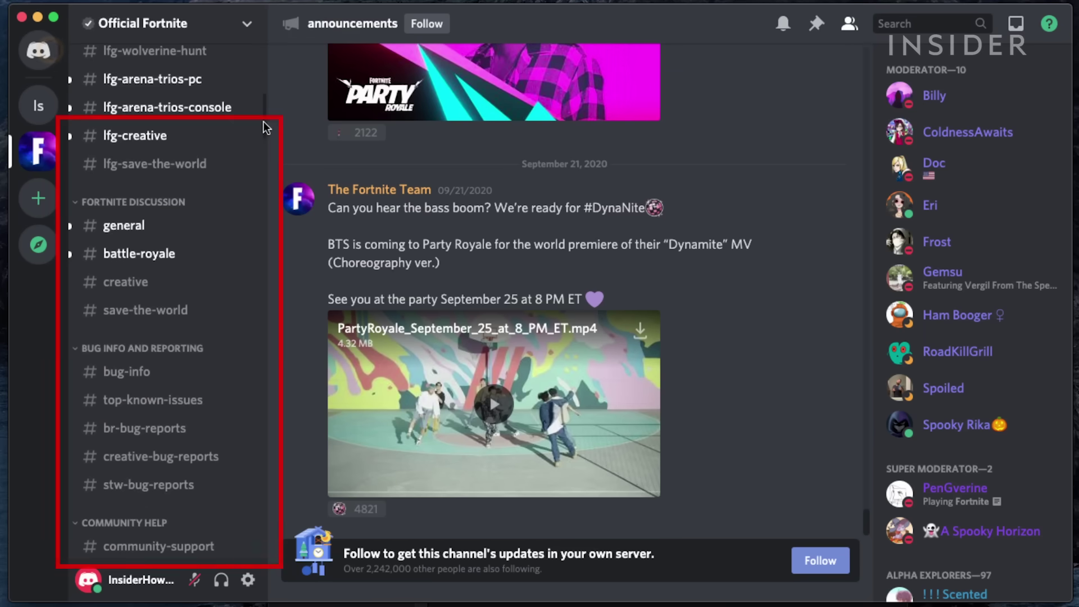
{"action": "left_click_drag", "start_coordinate": [261, 137], "coordinate": [259, 242]}
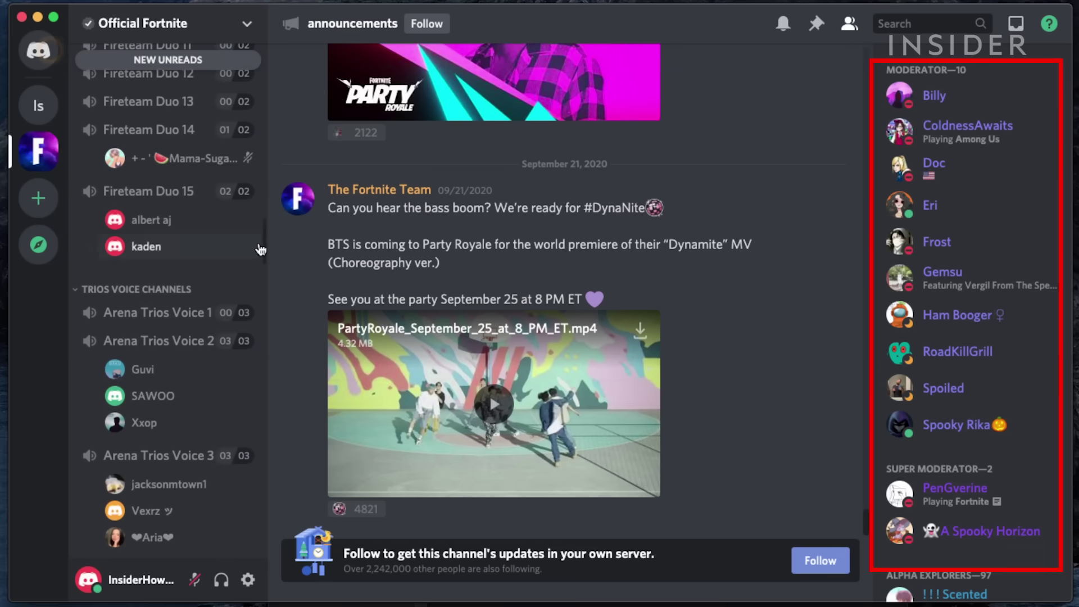
{"action": "scroll", "coordinate": [1067, 72], "scroll_direction": "down", "scroll_amount": 20}
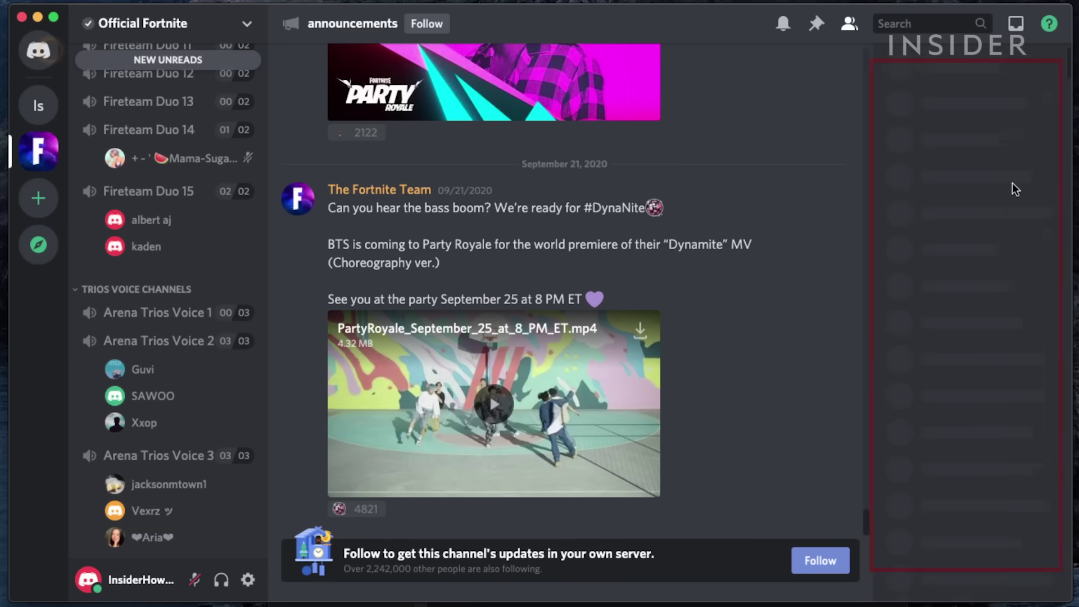
{"action": "scroll", "coordinate": [1071, 70], "scroll_direction": "up", "scroll_amount": 15}
{"action": "scroll", "coordinate": [1011, 316], "scroll_direction": "down", "scroll_amount": 15}
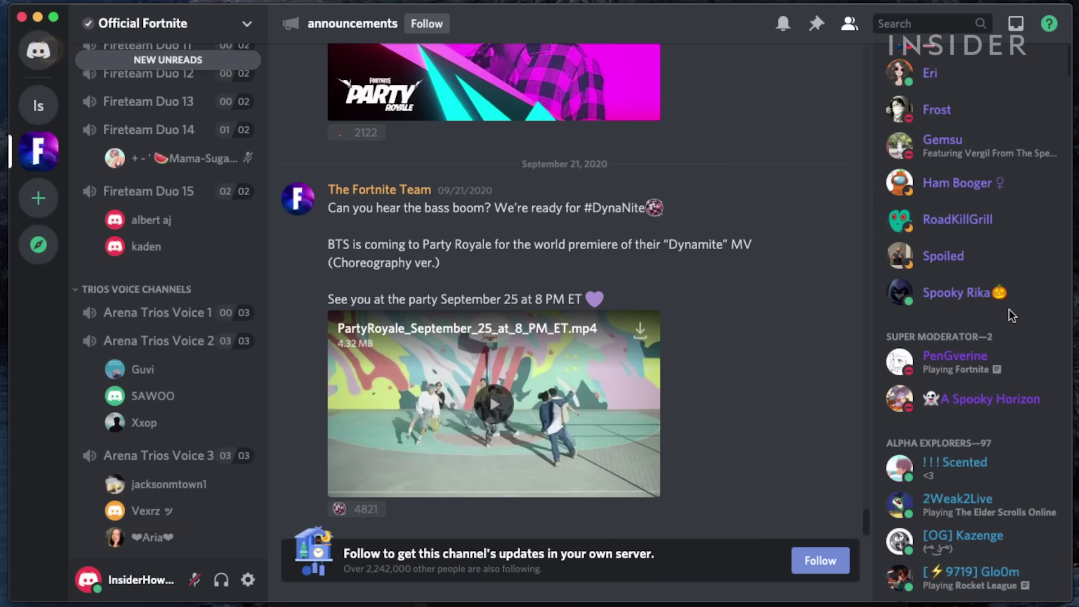
{"action": "scroll", "coordinate": [1000, 354], "scroll_direction": "down", "scroll_amount": 20}
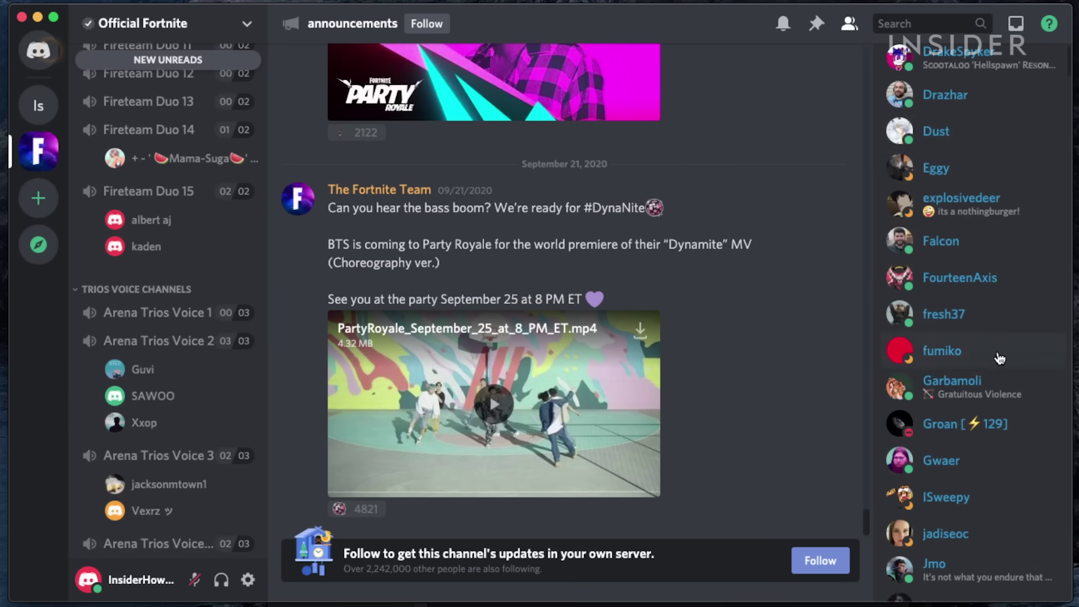
{"action": "scroll", "coordinate": [999, 357], "scroll_direction": "down", "scroll_amount": 2}
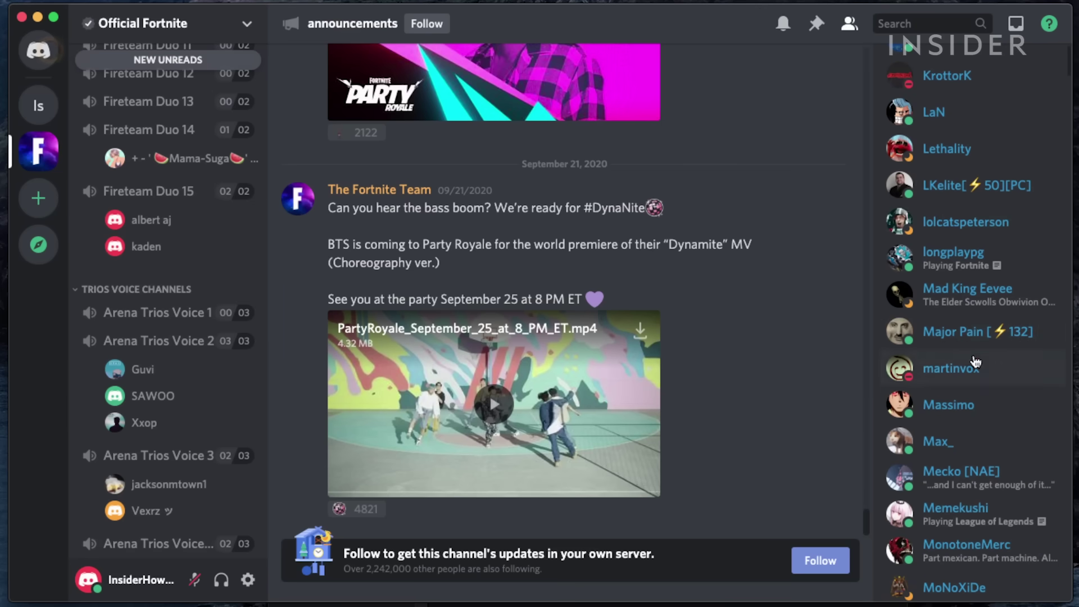
{"action": "scroll", "coordinate": [132, 242], "scroll_direction": "up", "scroll_amount": 10}
{"action": "left_click", "coordinate": [137, 186]}
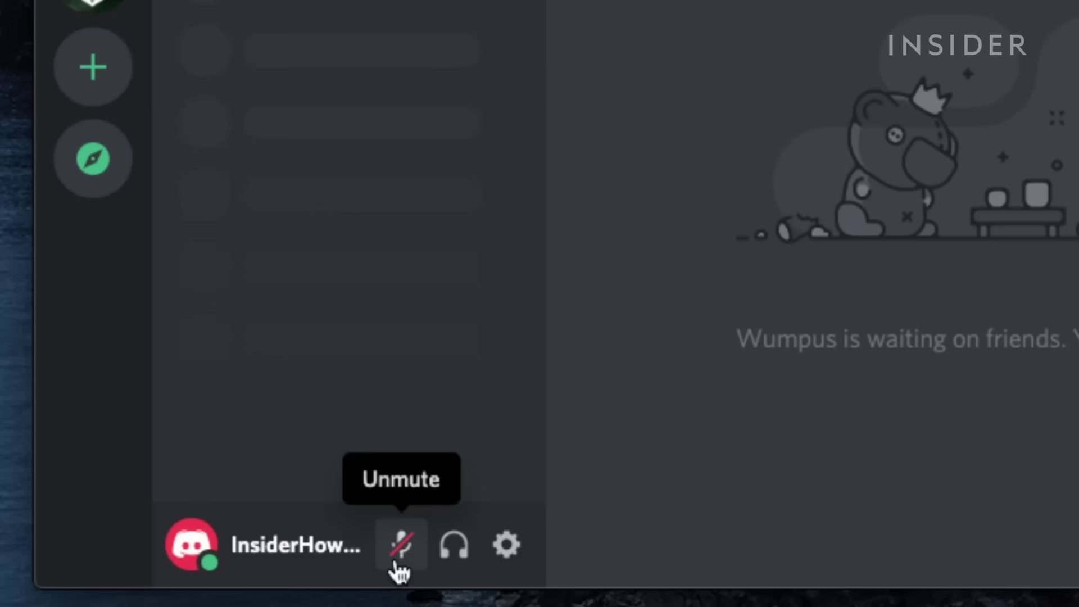
- Open User Settings from the gear icon beside the username and scroll down the categories
{"action": "left_click", "coordinate": [499, 550]}
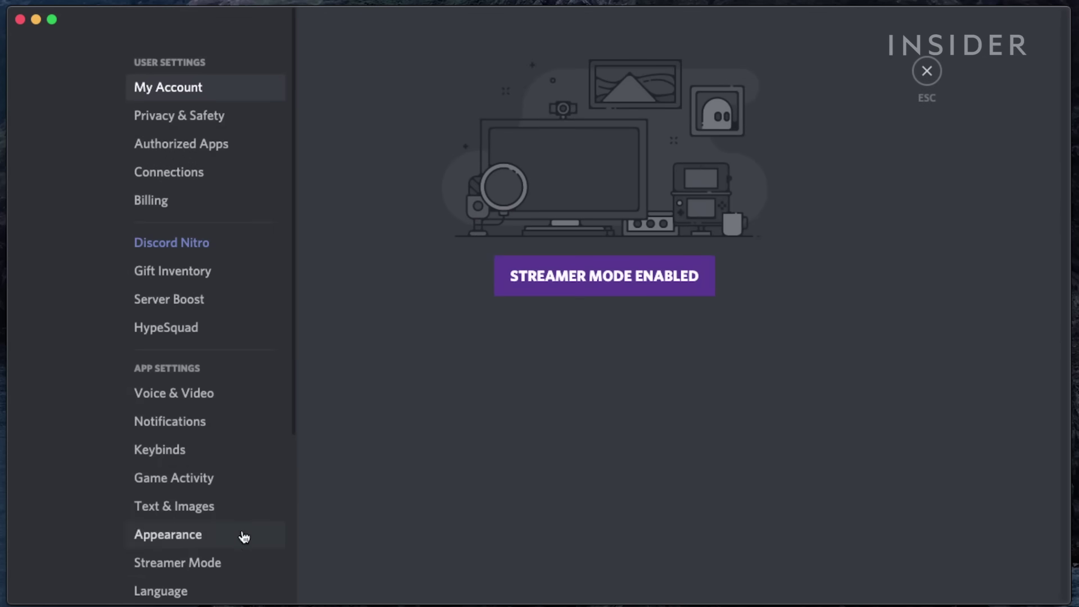
{"action": "scroll", "coordinate": [177, 276], "scroll_direction": "down", "scroll_amount": 1}
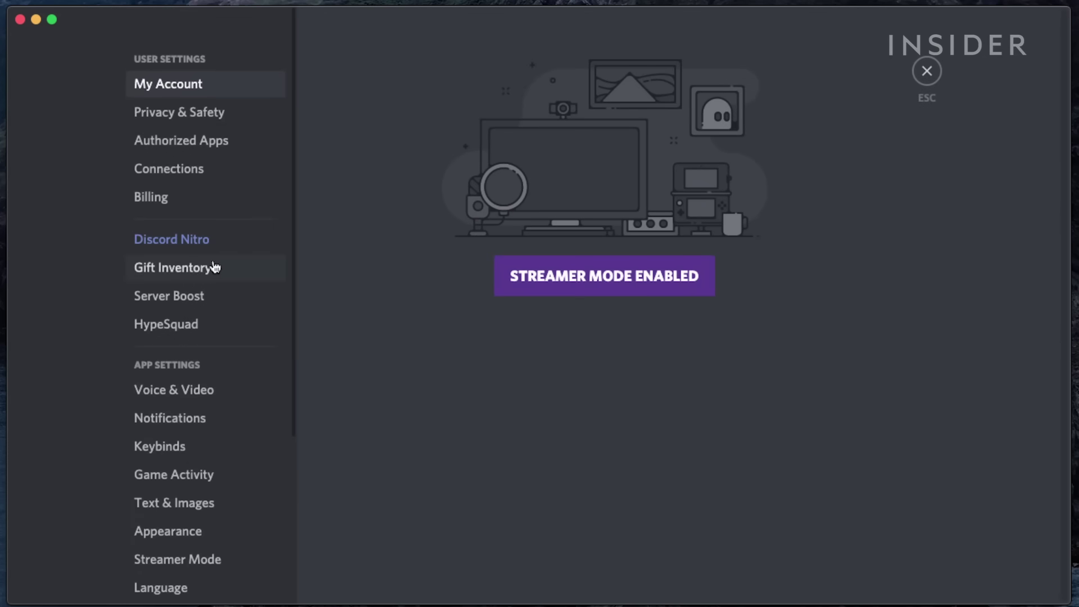
{"action": "scroll", "coordinate": [295, 225], "scroll_direction": "down", "scroll_amount": 2}
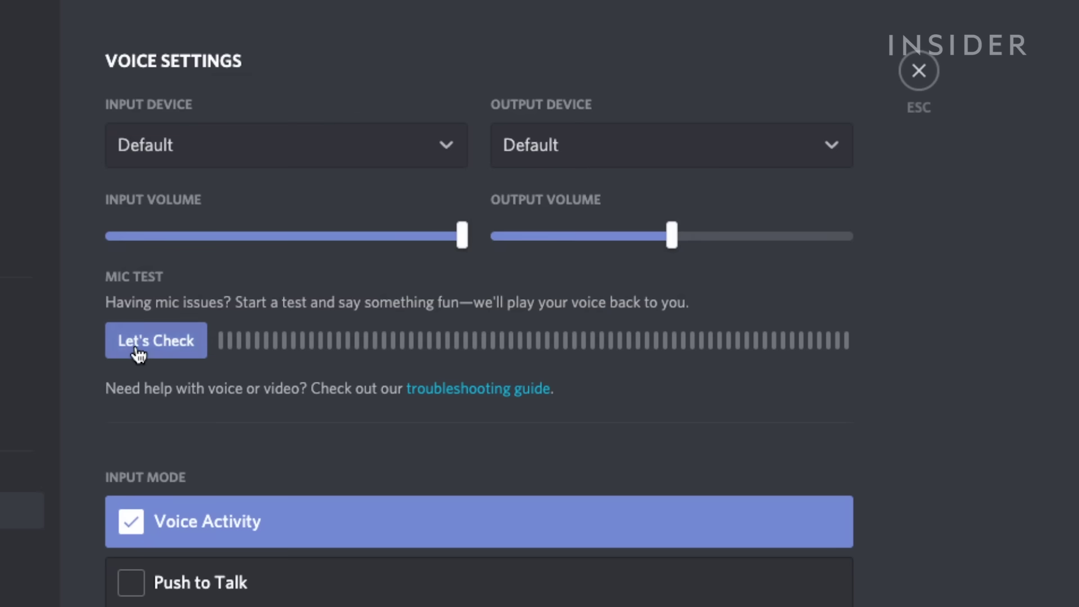
- Run and stop the microphone playback test, dismiss Add a Server, then switch to Official Fortnite
{"action": "left_click", "coordinate": [143, 350]}
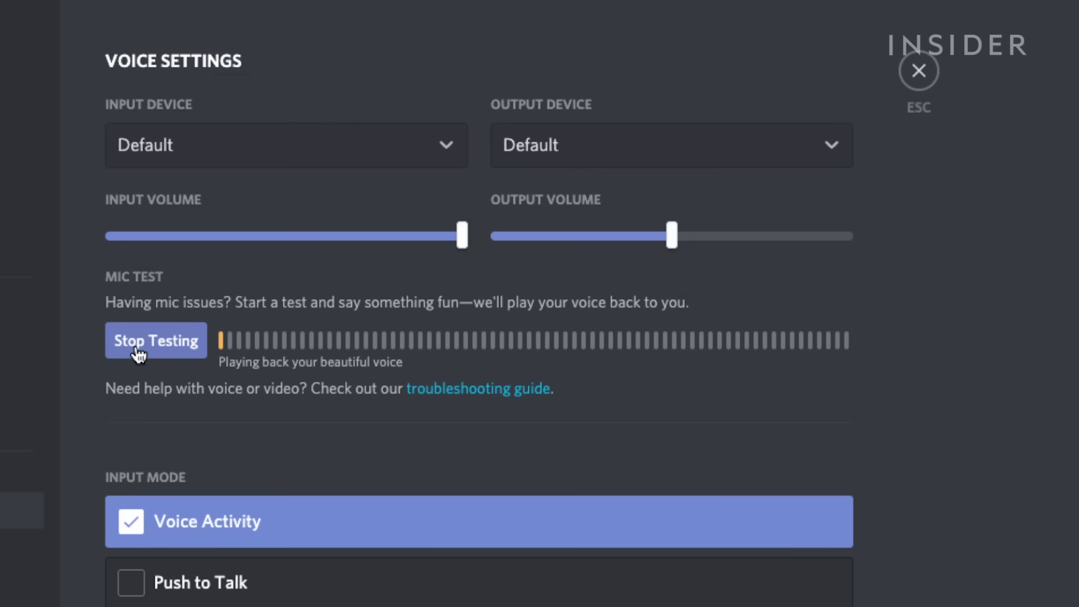
{"action": "left_click", "coordinate": [177, 355]}
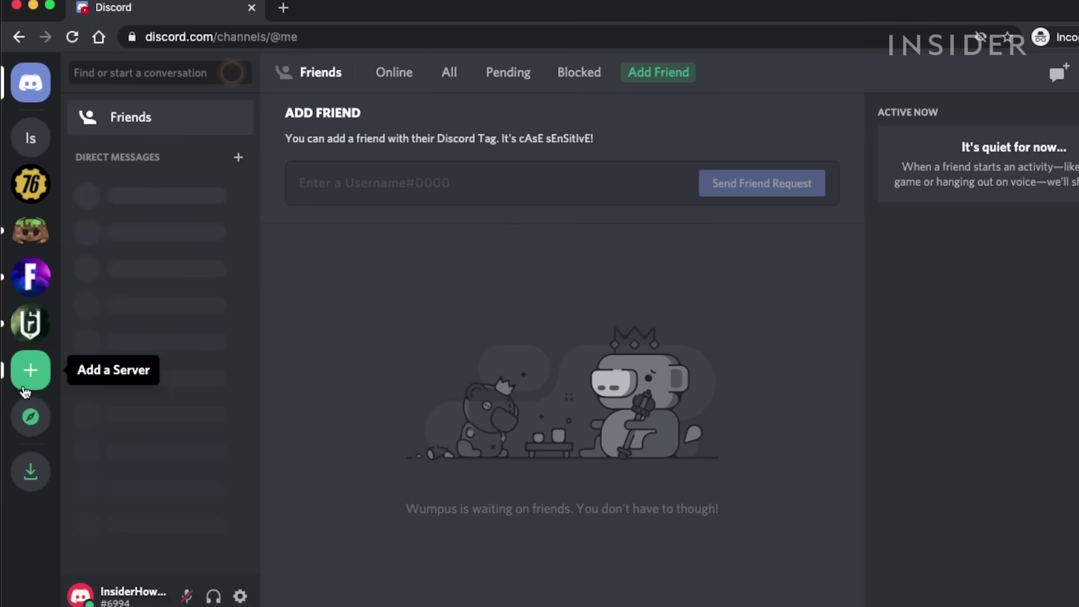
{"action": "left_click", "coordinate": [30, 371]}
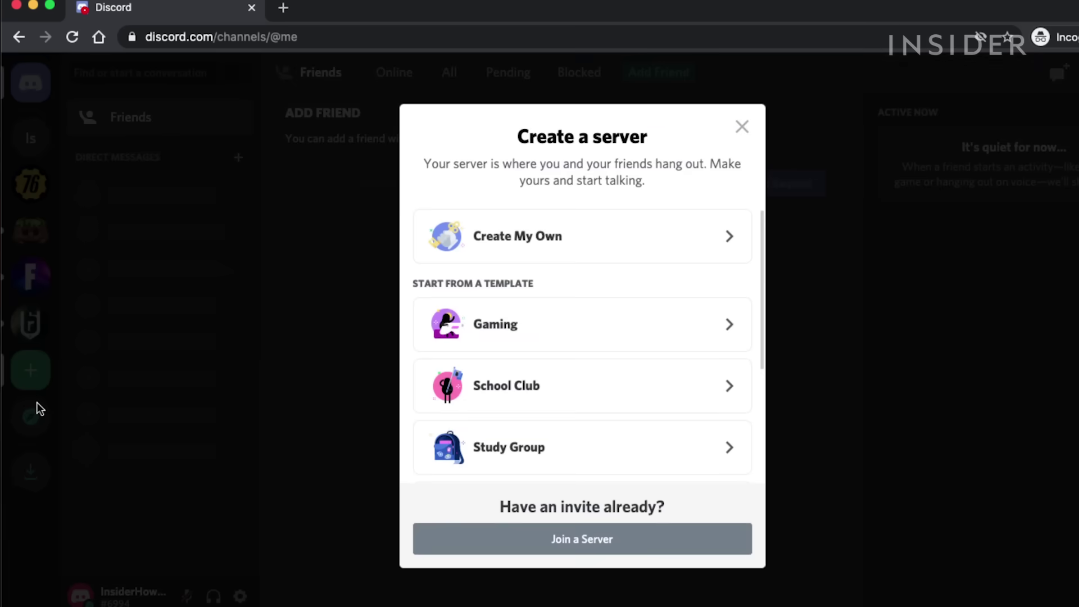
{"action": "left_click", "coordinate": [36, 402]}
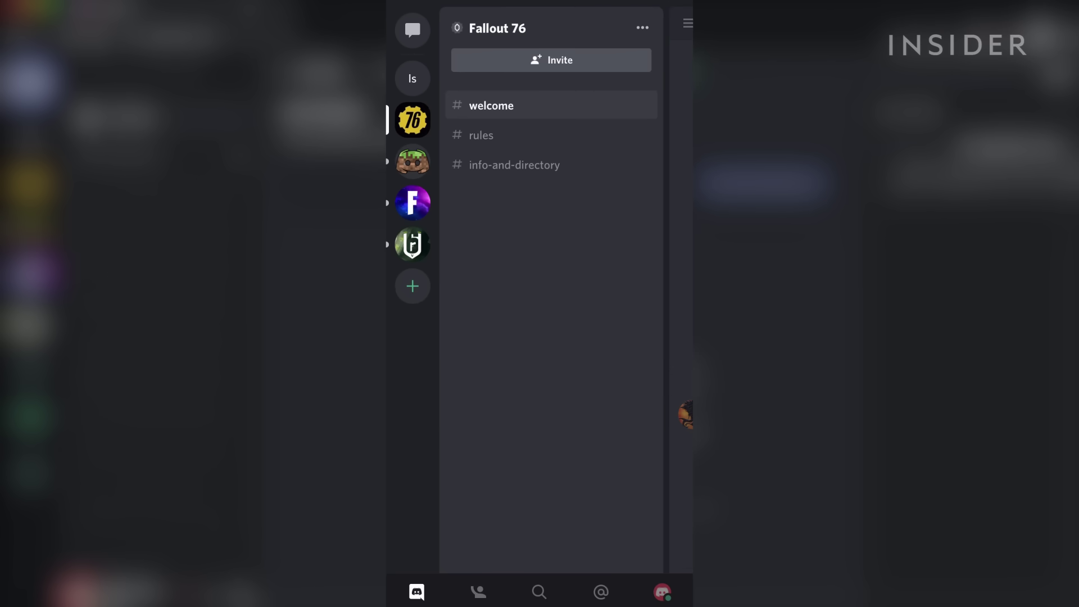
{"action": "left_click", "coordinate": [412, 202]}
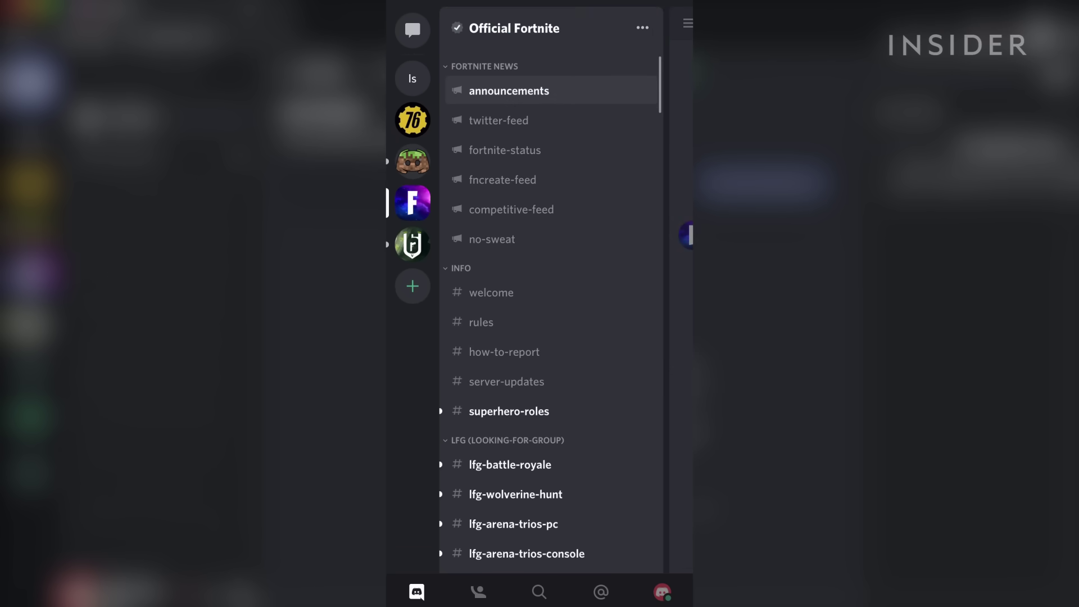